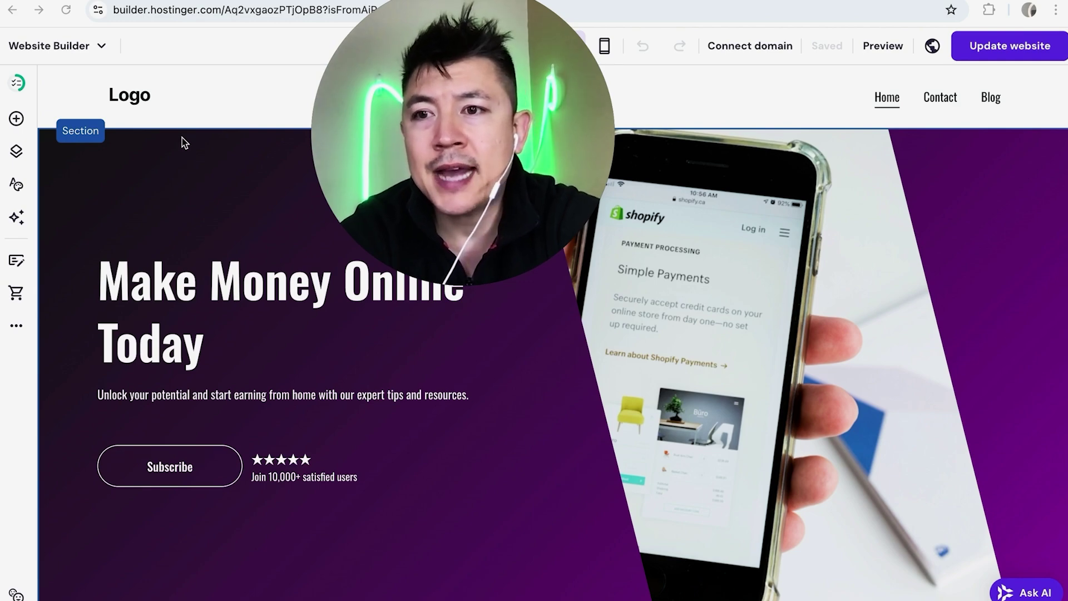
Switch the editor from Home to the Contact page and look over its heading and photos.
left_click(18, 153)
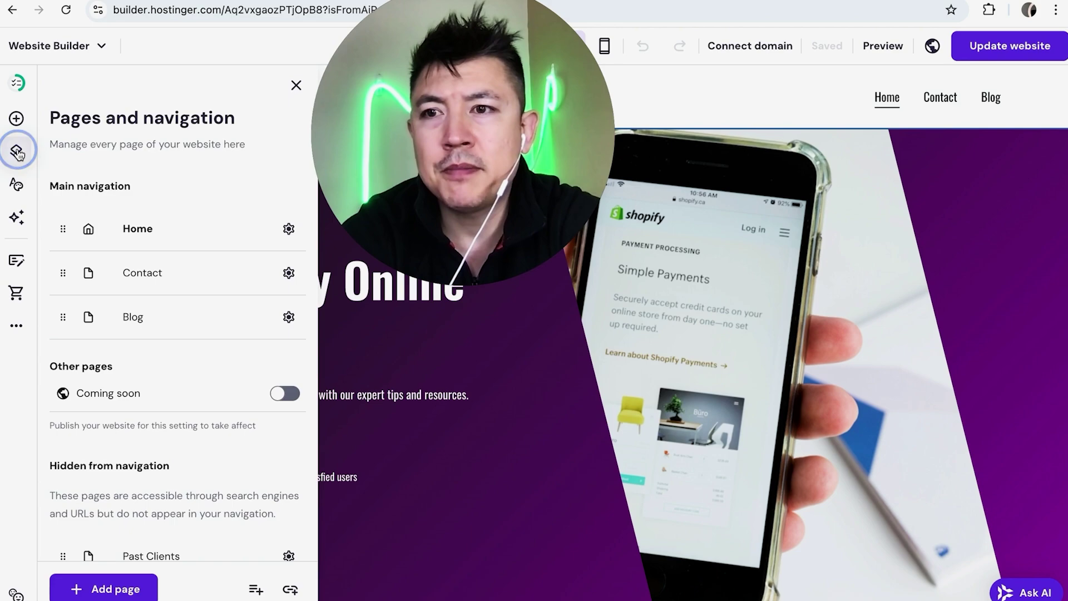
scroll(159, 242, "down", 1)
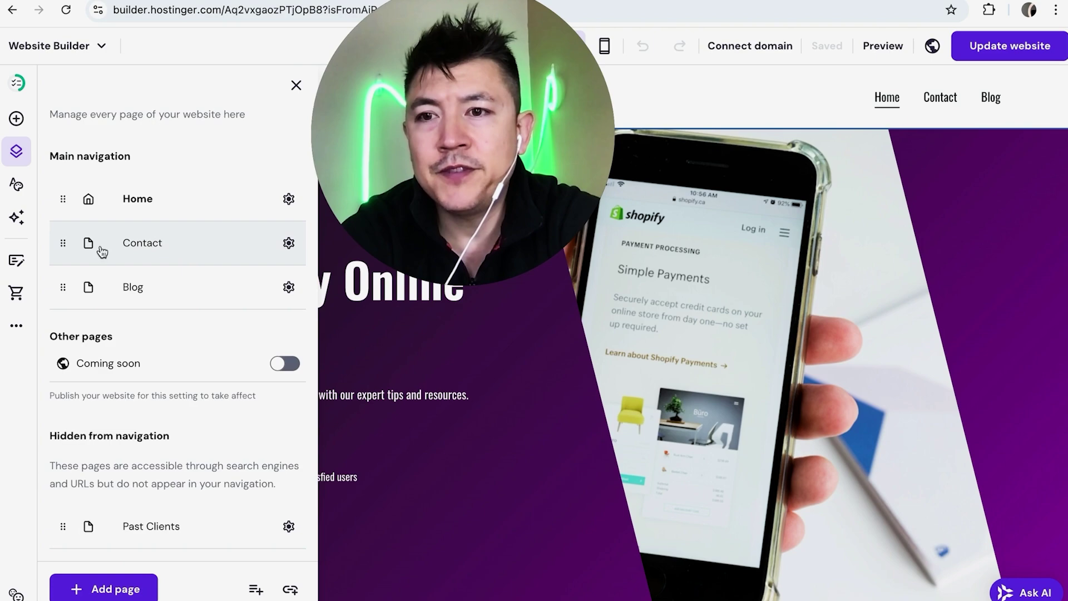
left_click(174, 242)
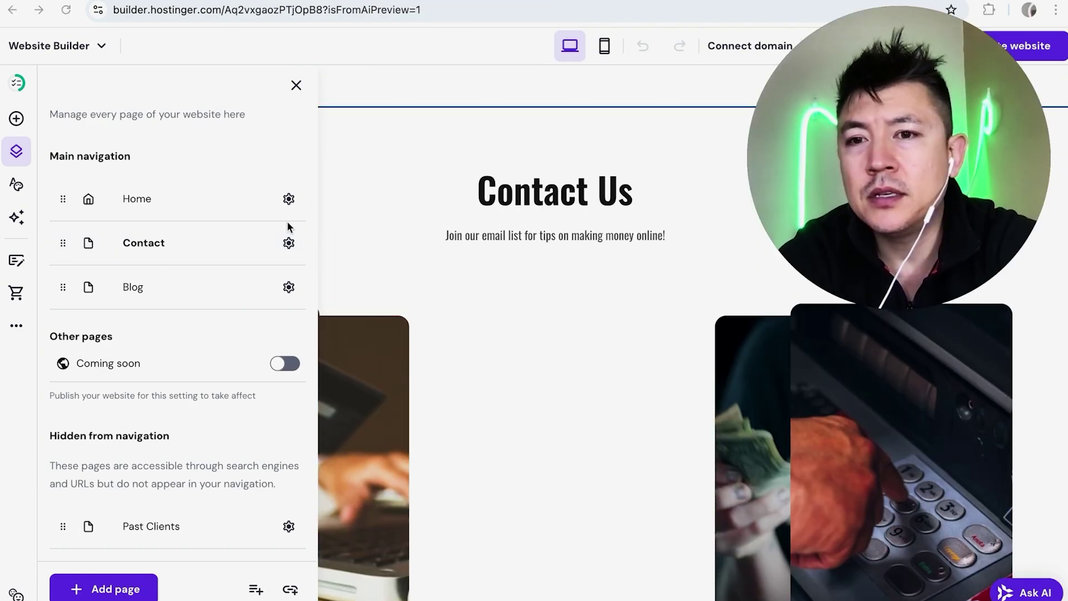
left_click(295, 87)
scroll(540, 315, "down", 7)
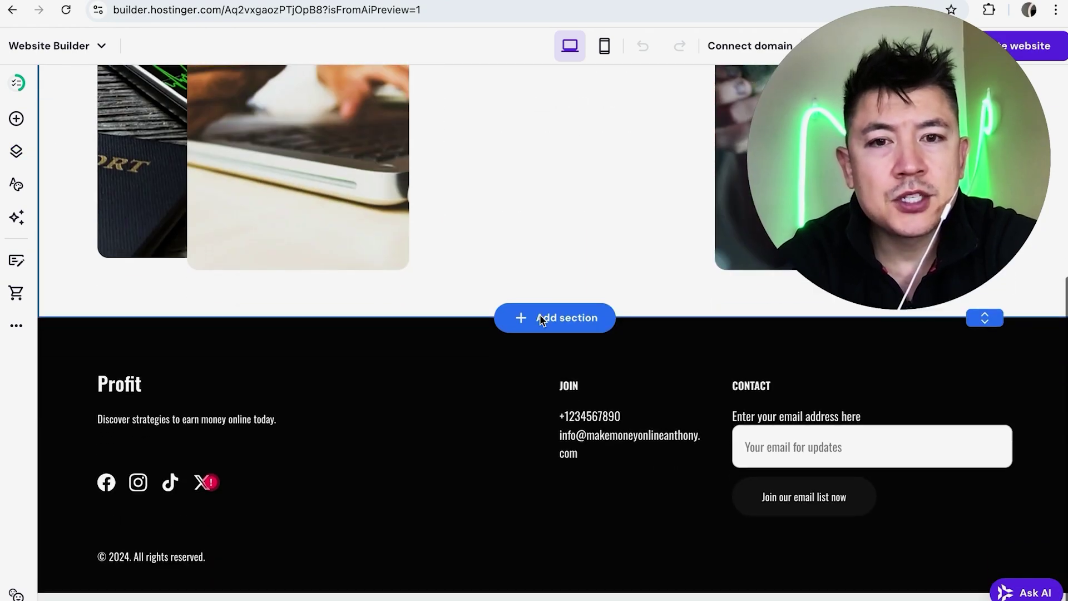
scroll(539, 315, "up", 4)
scroll(540, 322, "up", 4)
scroll(540, 322, "down", 8)
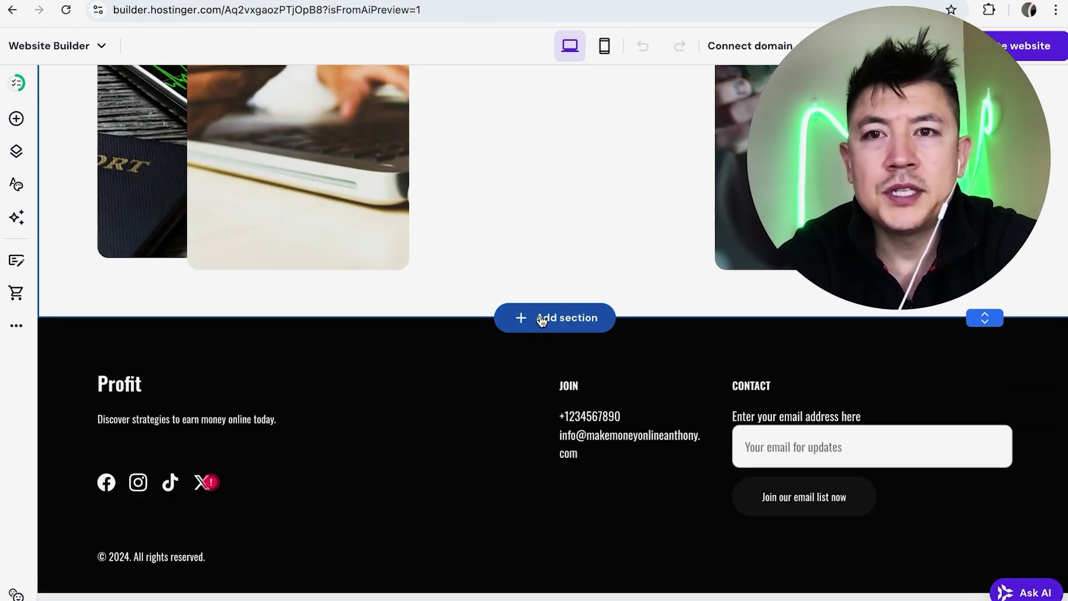
scroll(540, 321, "up", 7)
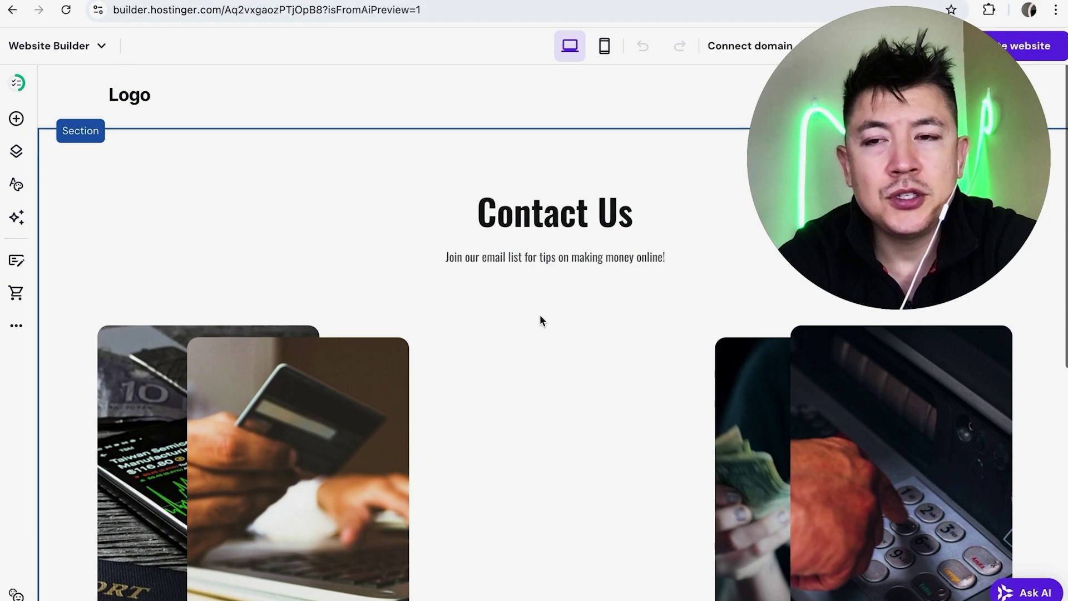
scroll(540, 317, "down", 3)
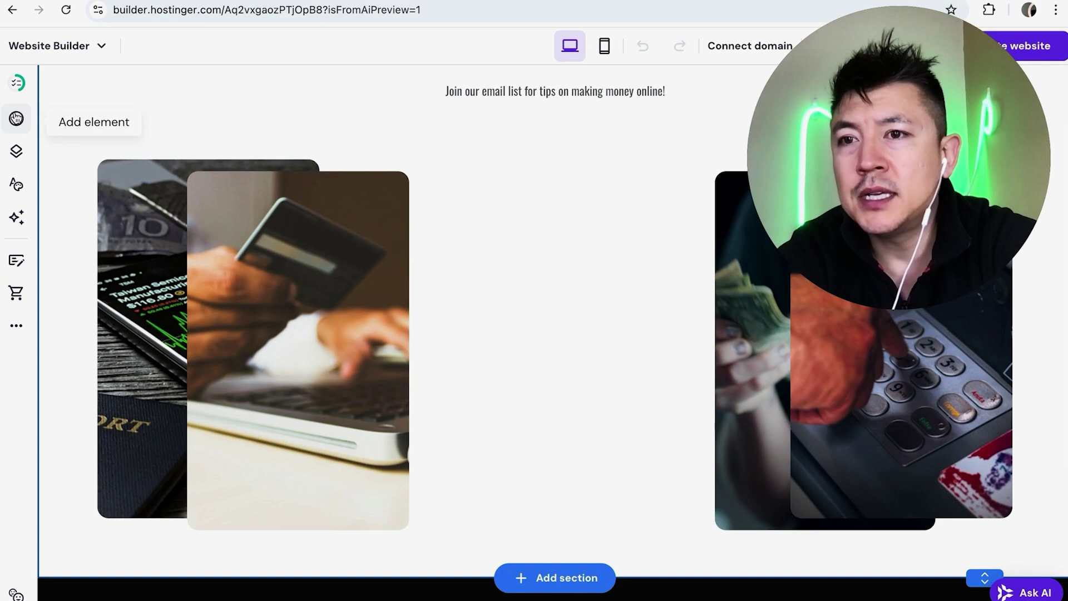
Drag a Video element from Add element onto the Contact page.
left_click(17, 119)
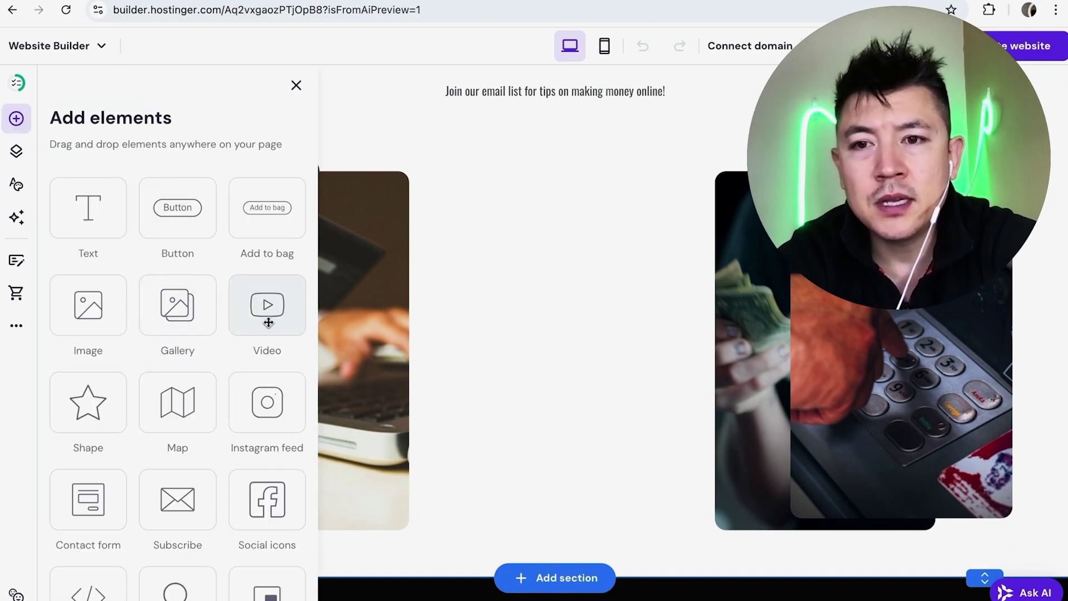
left_click_drag(266, 314, 542, 272)
scroll(486, 296, "down", 1)
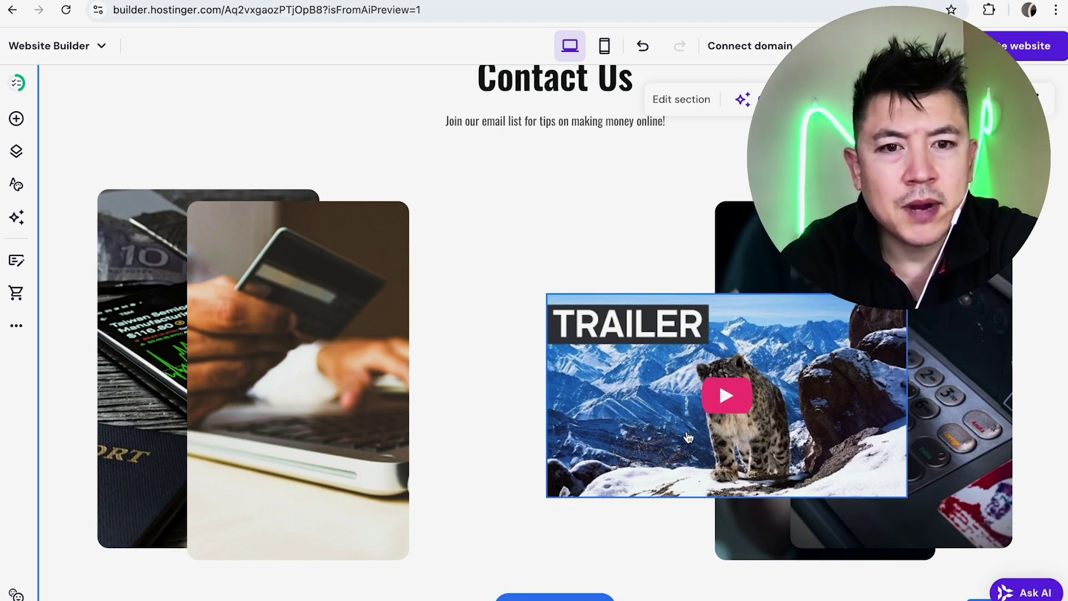
Shrink the video and place it between the two image stacks under the heading.
left_click(655, 428)
left_click_drag(655, 428, 513, 409)
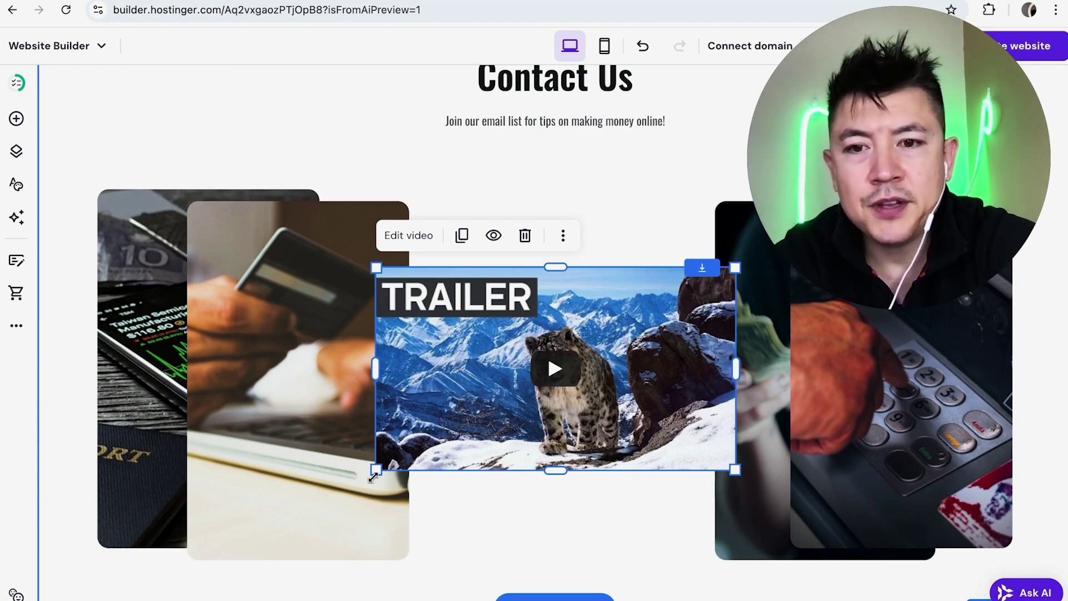
left_click_drag(376, 469, 465, 419)
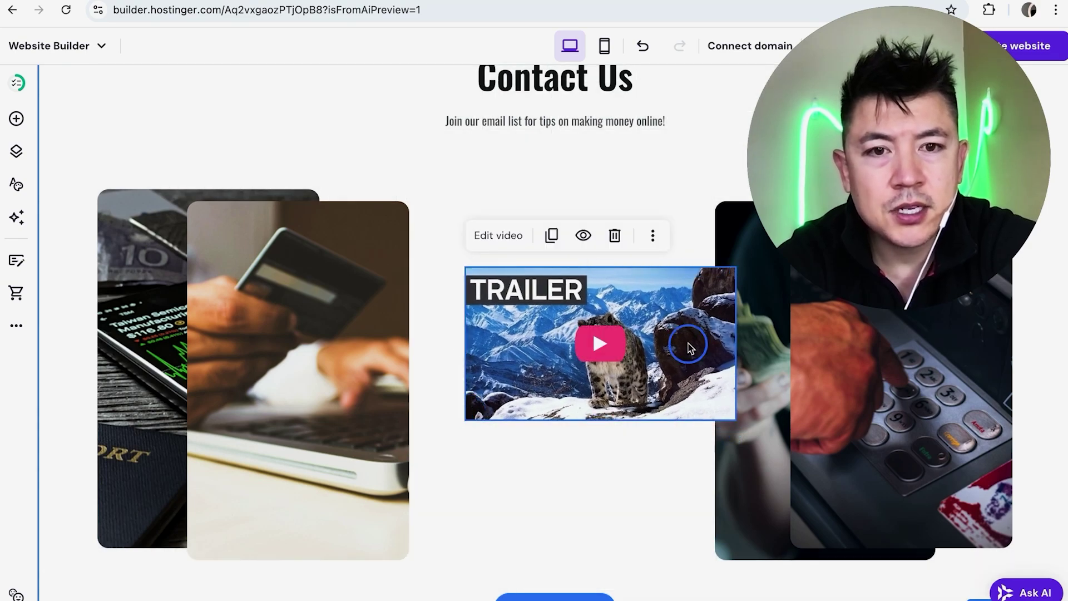
left_click_drag(681, 342, 649, 355)
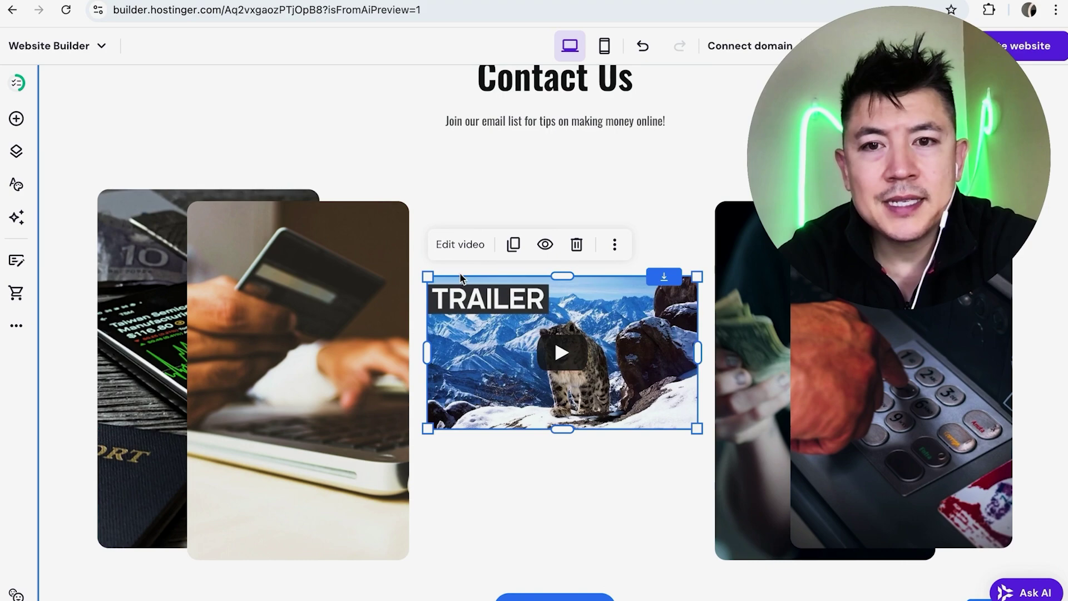
Delete the placeholder Video link and copy the YouTube video's share link.
left_click(460, 244)
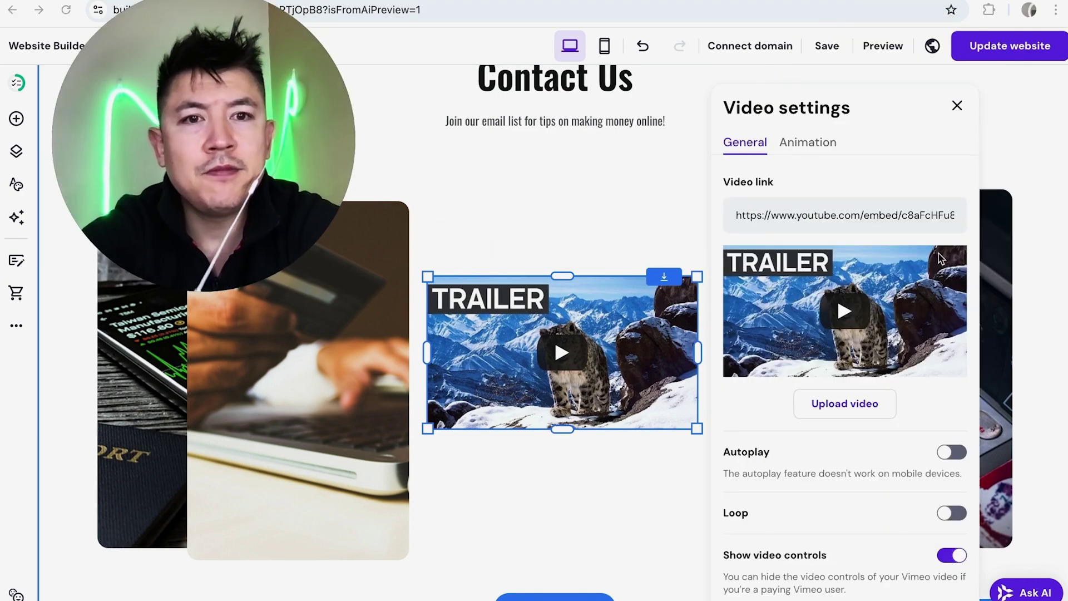
left_click(791, 217)
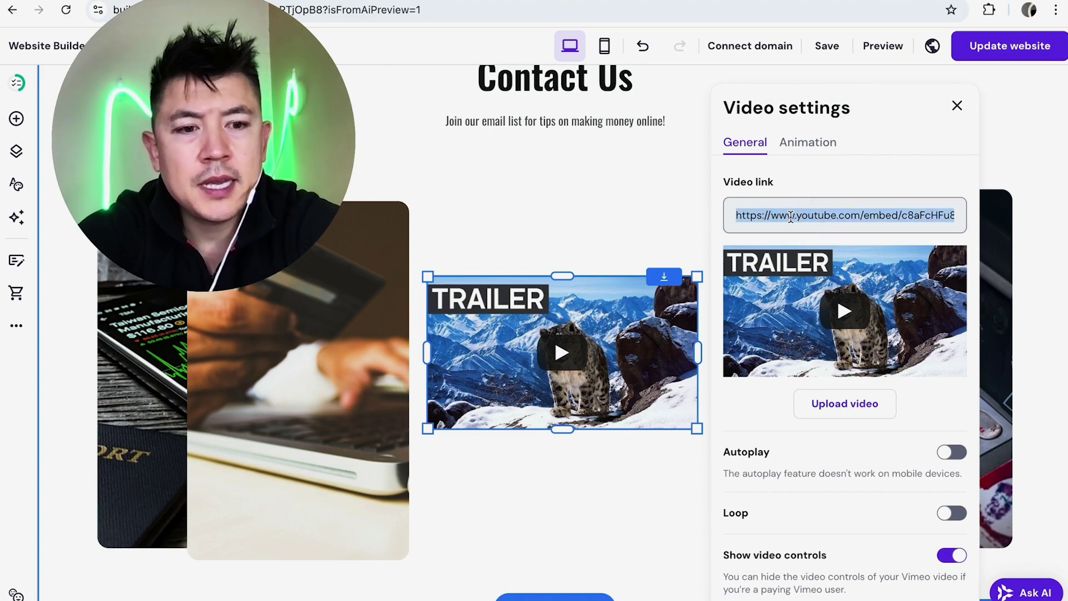
key("BackSpace")
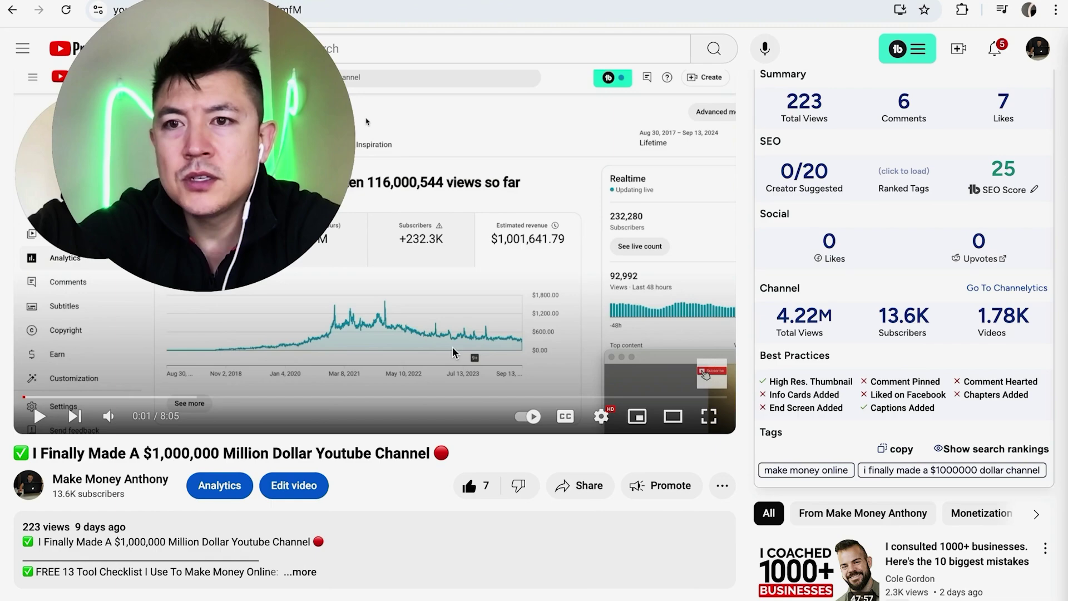
left_click(581, 490)
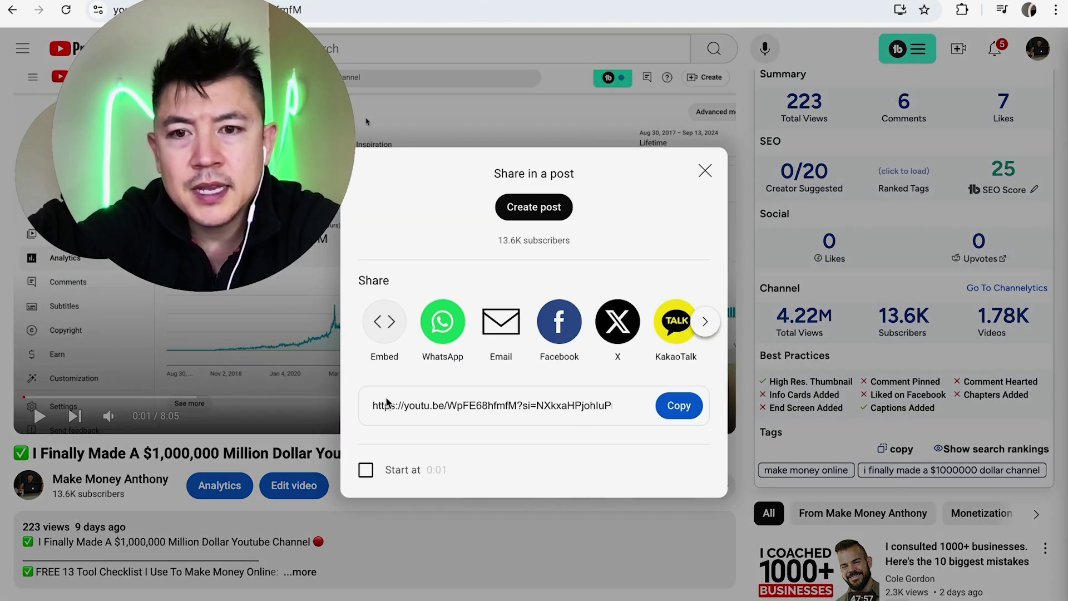
left_click(684, 406)
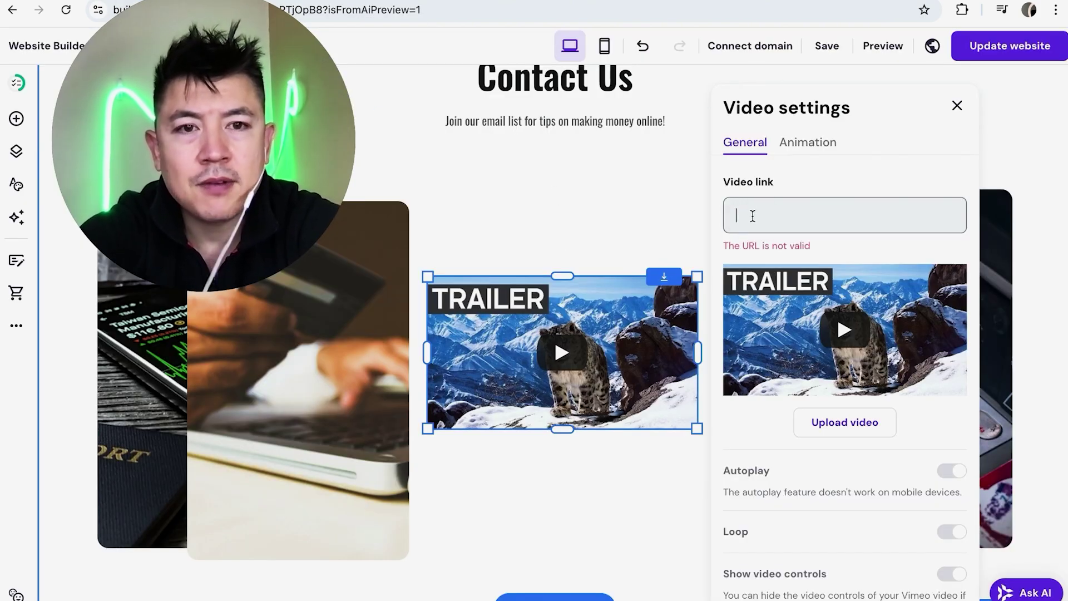
Paste the YouTube share link into the Video link field.
key("ctrl+v")
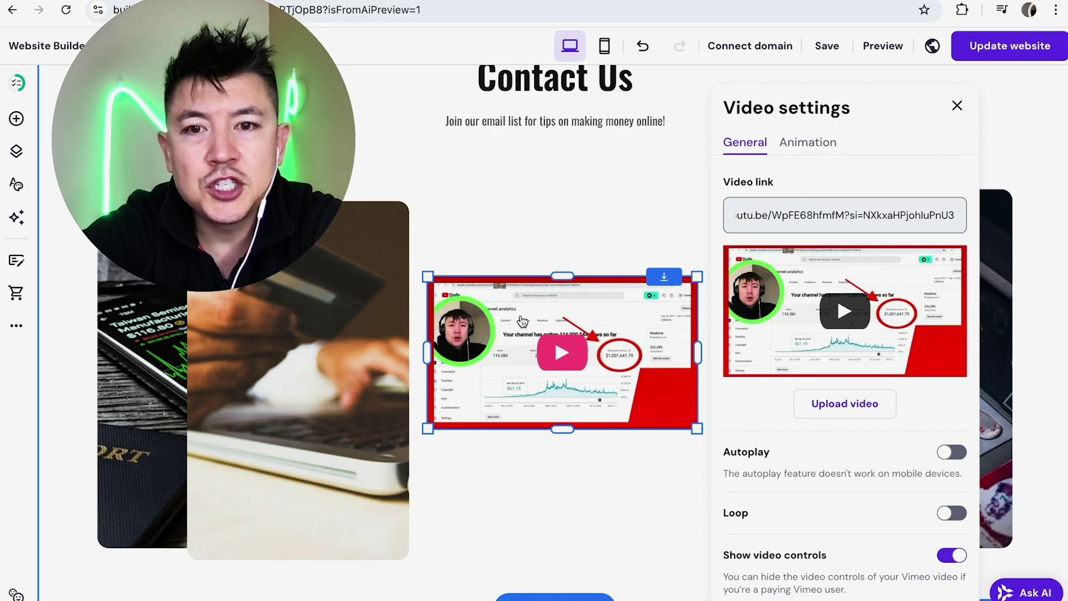
left_click(595, 462)
left_click(616, 389)
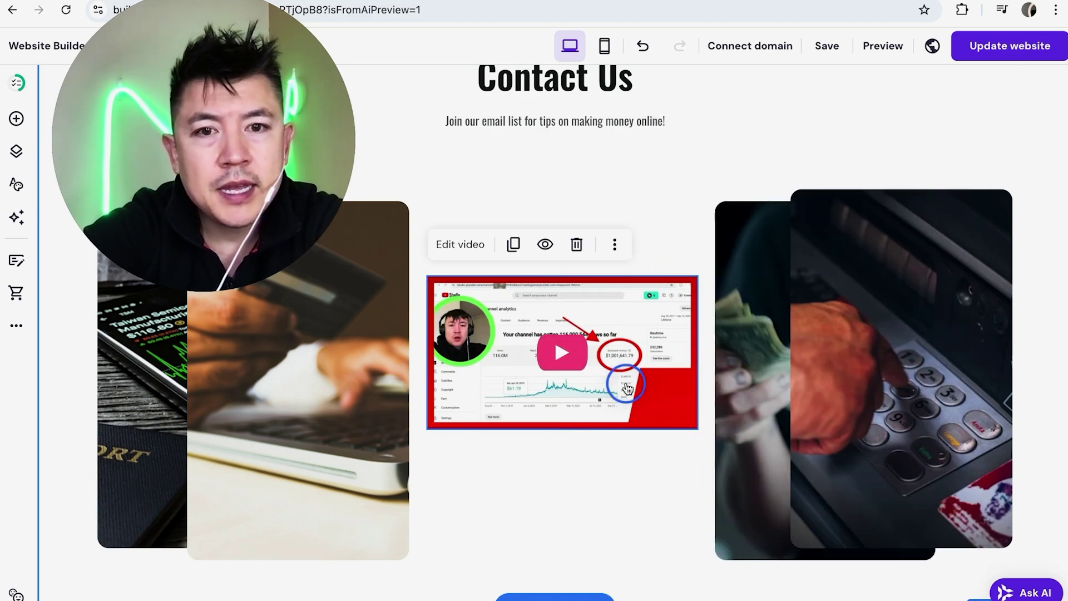
Turn on Autoplay and Loop and turn off Show video controls.
left_click(465, 245)
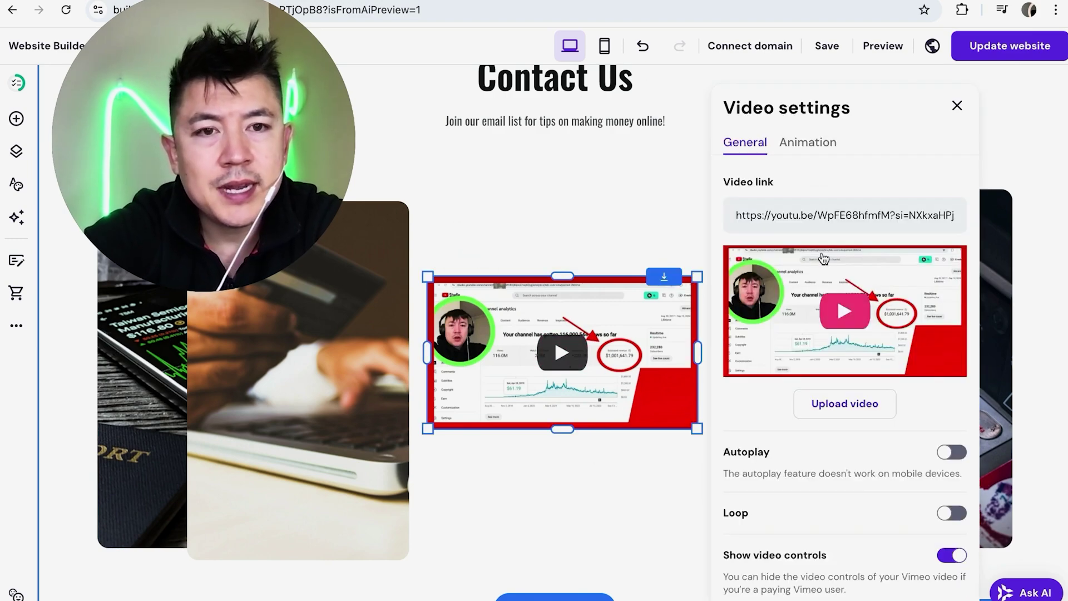
scroll(835, 396, "down", 3)
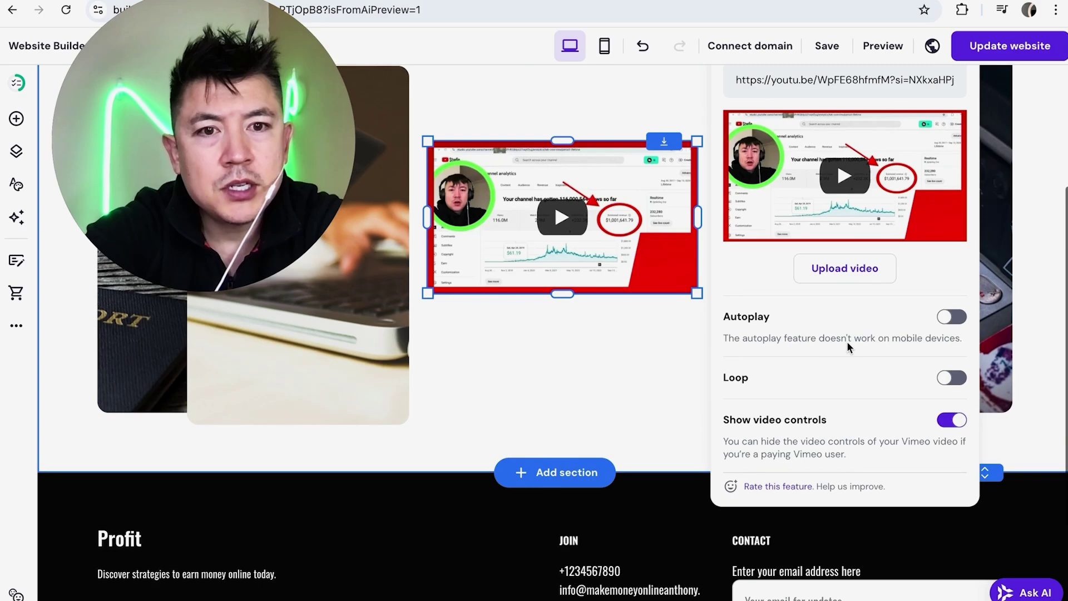
left_click(948, 315)
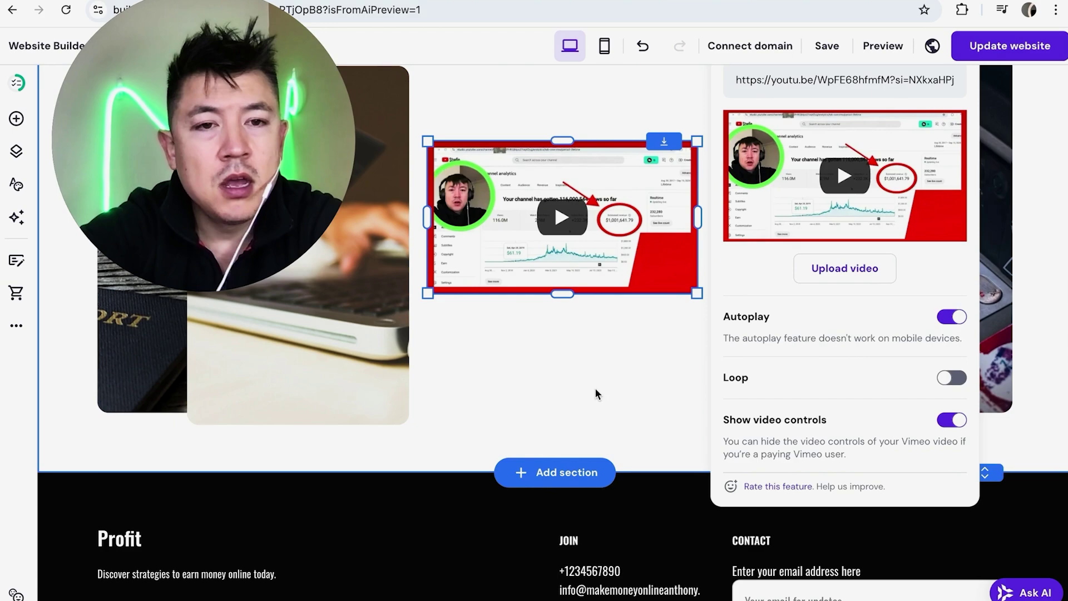
left_click(952, 378)
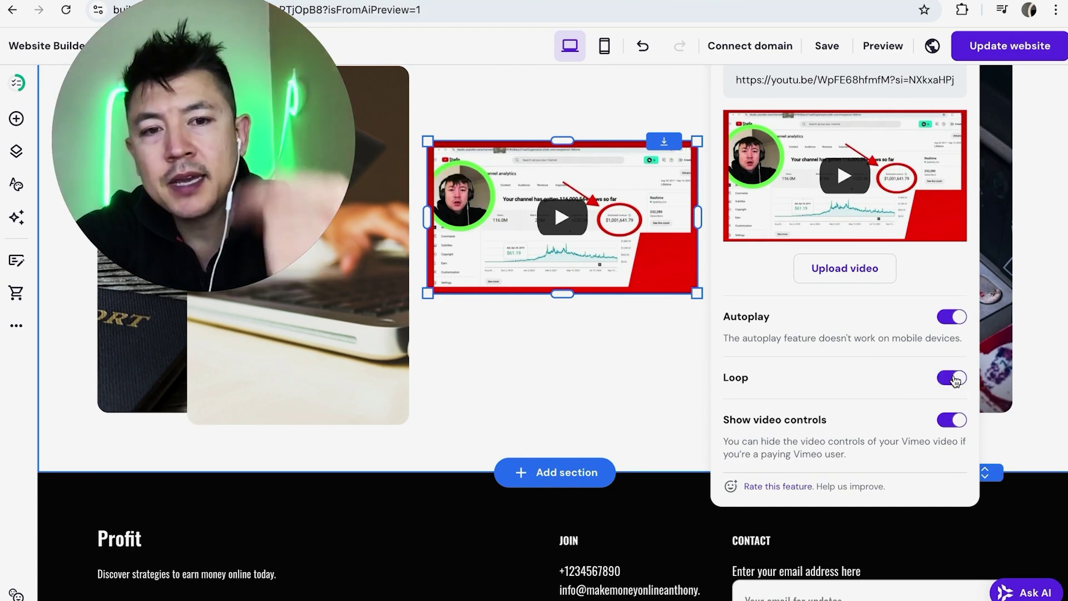
left_click(951, 420)
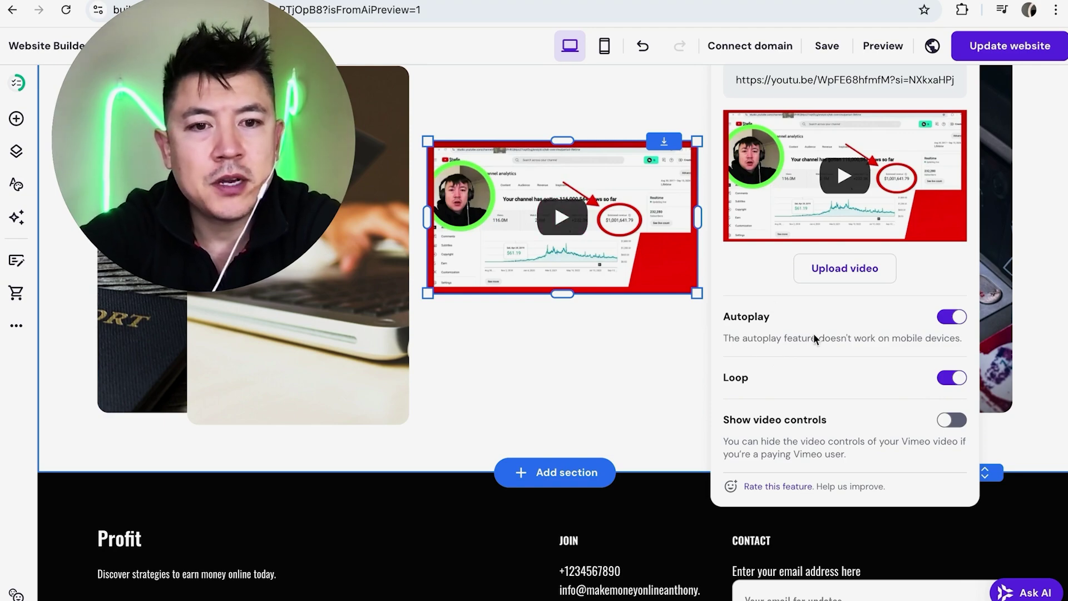
scroll(813, 338, "up", 3)
scroll(813, 338, "down", 3)
scroll(813, 338, "up", 3)
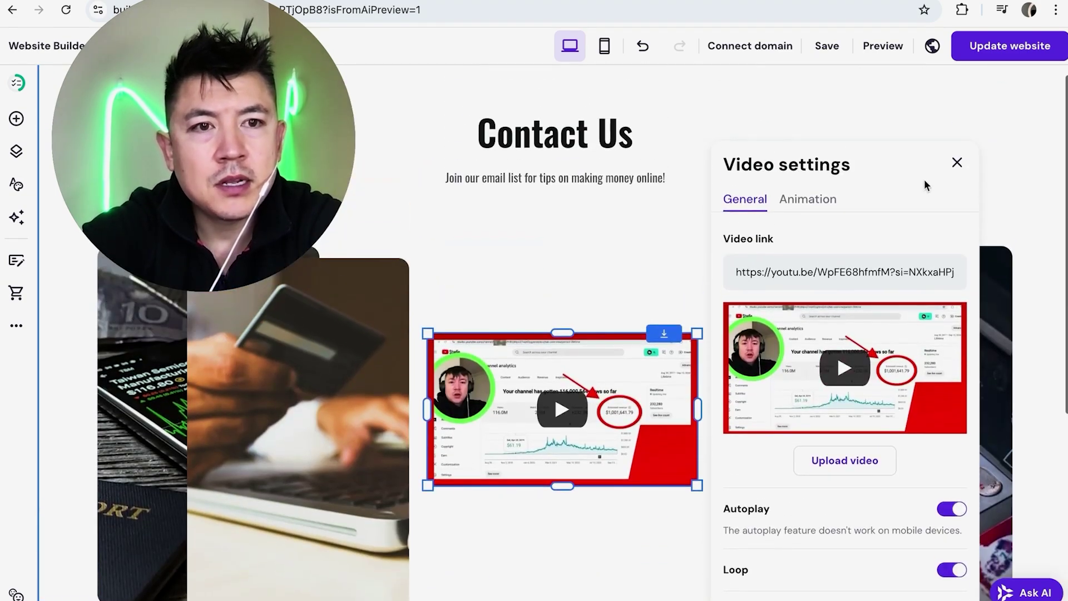
Publish the site with Update website and dismiss the confirmation.
left_click(957, 162)
left_click(712, 216)
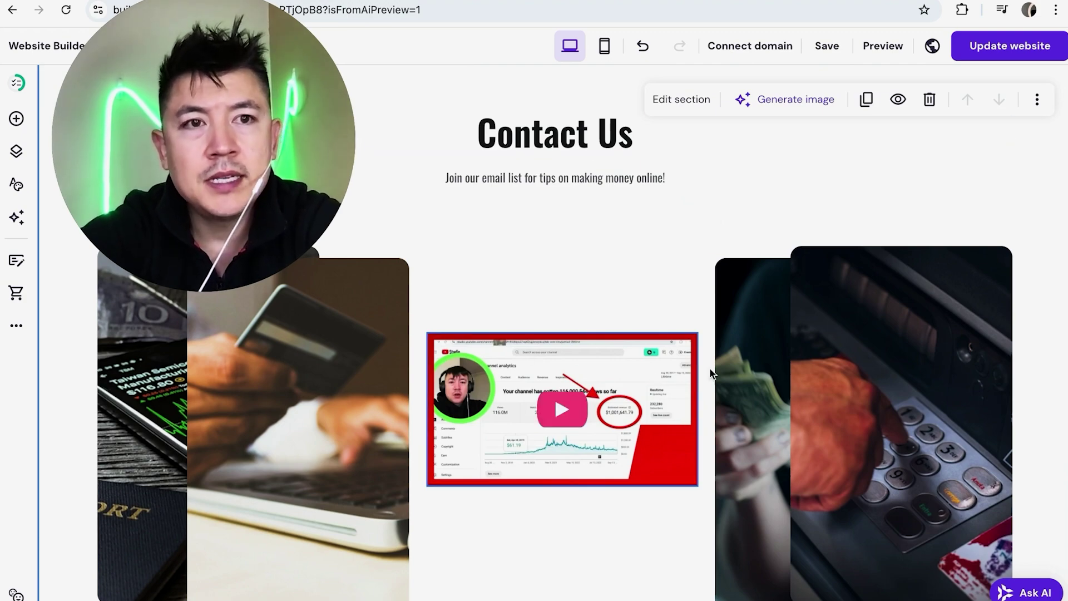
left_click(991, 53)
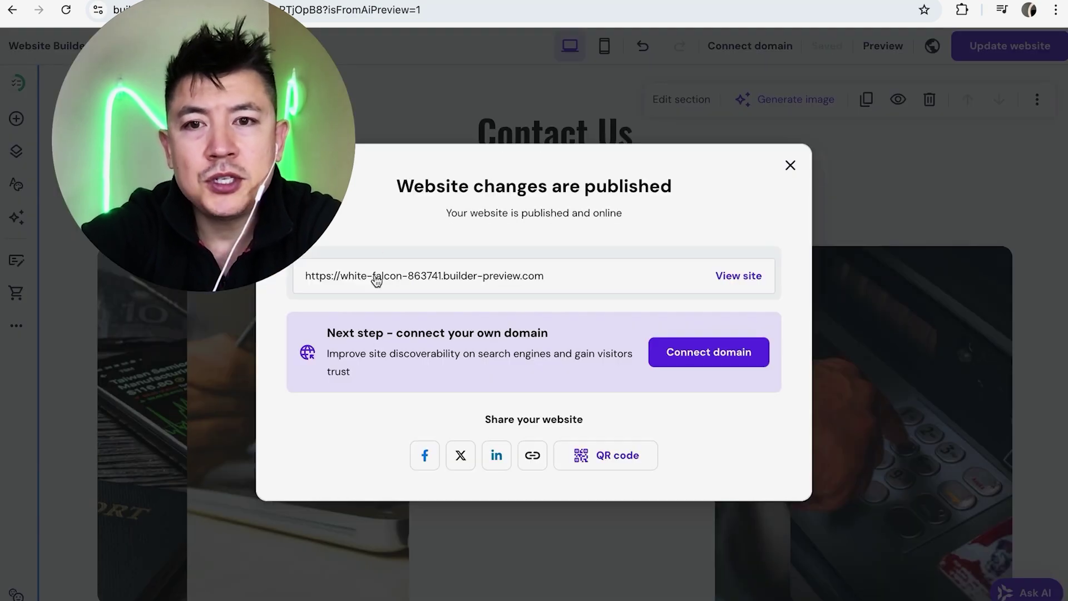
left_click(791, 165)
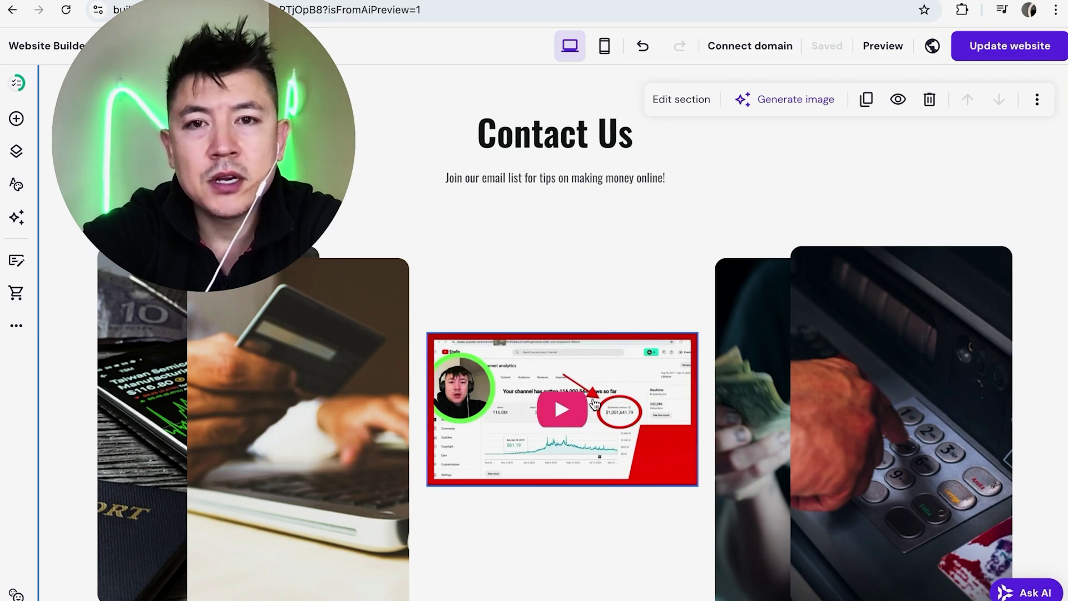
scroll(594, 402, "down", 2)
scroll(653, 345, "up", 3)
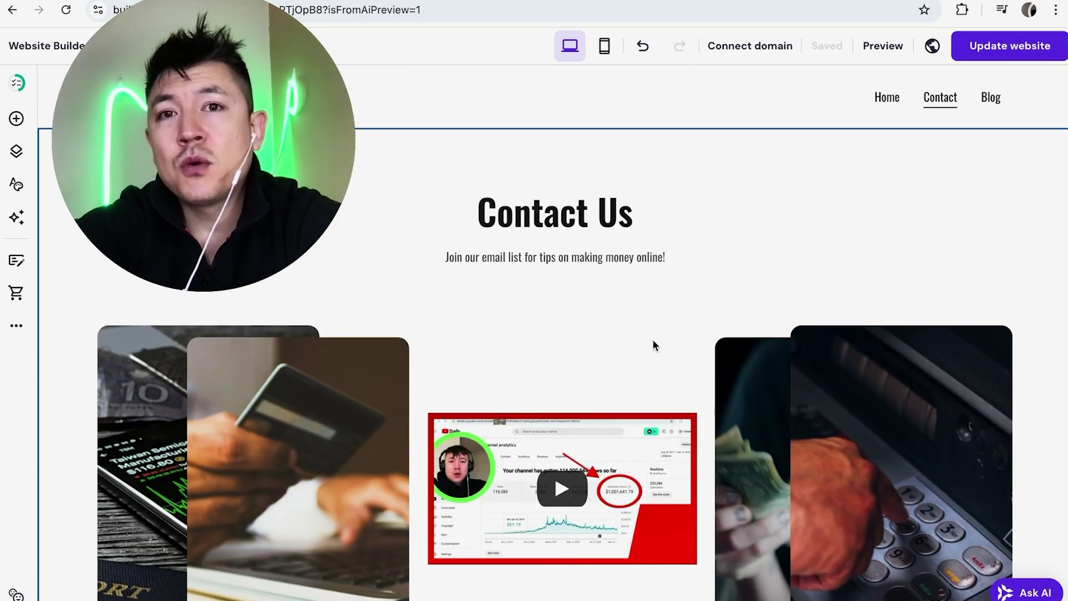